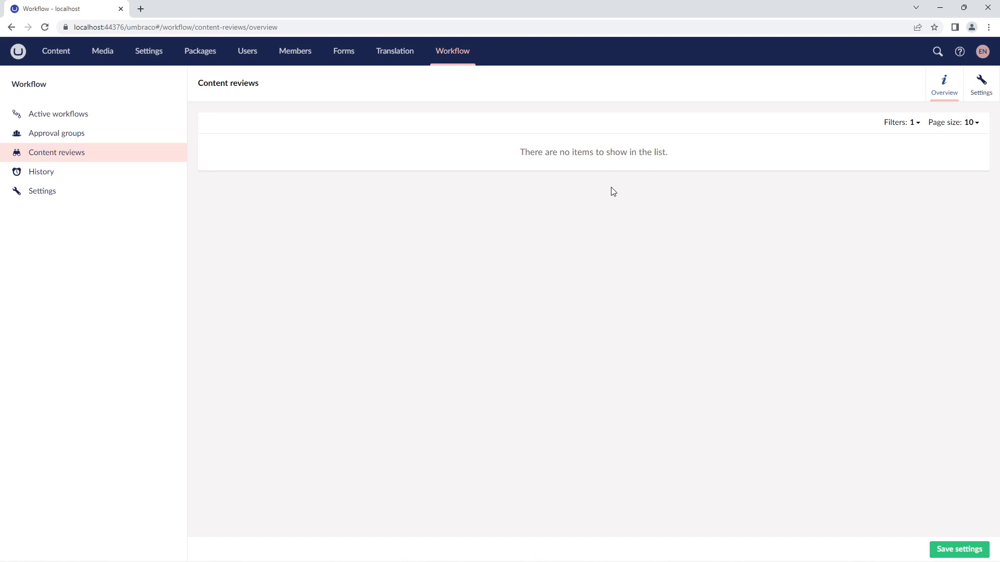
# Step: Enable content reviews and email notifications in the content review settings, keeping publishing from being treated as a review
pyautogui.click(973, 91)
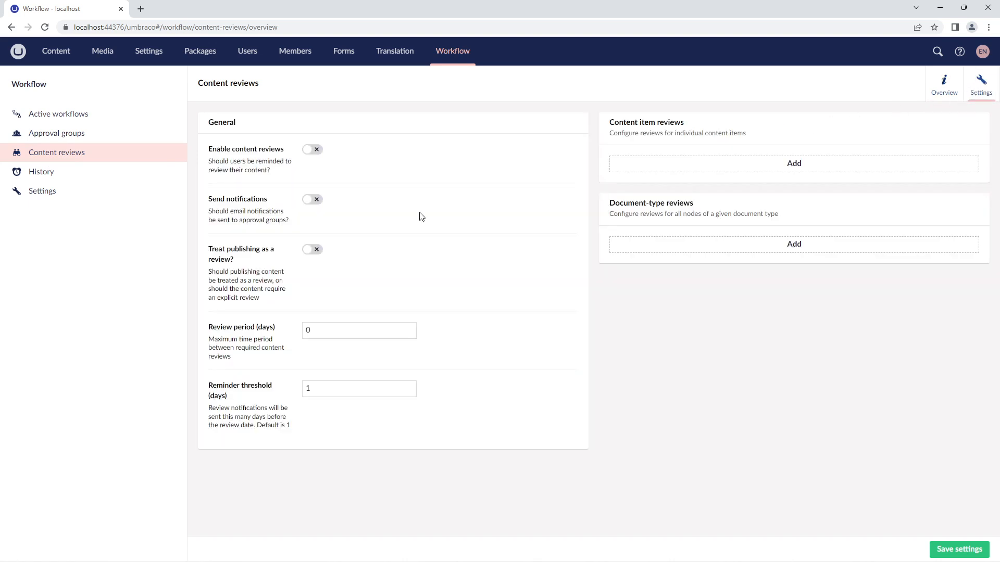
pyautogui.click(318, 152)
pyautogui.click(315, 204)
pyautogui.click(315, 253)
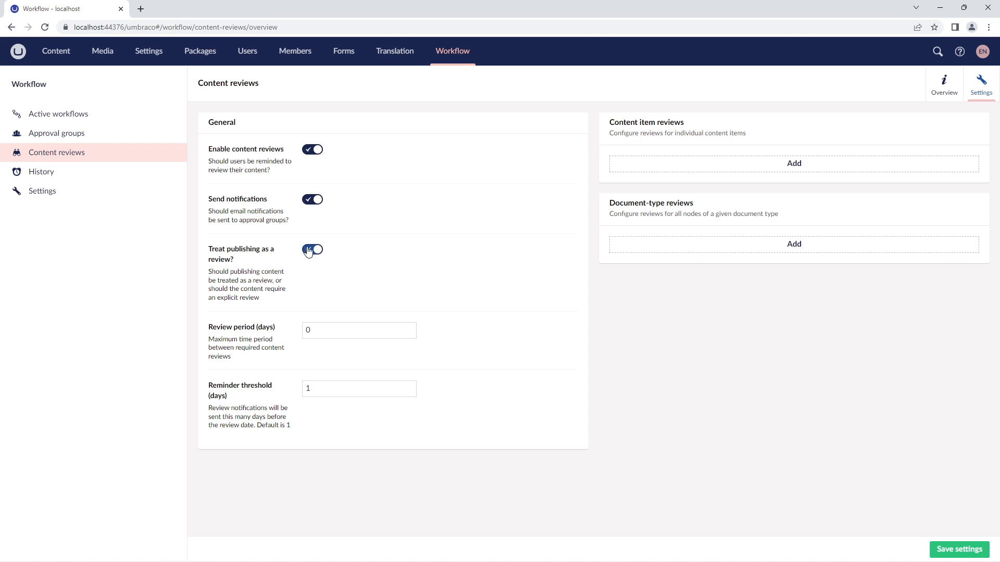
pyautogui.click(309, 250)
pyautogui.click(743, 167)
pyautogui.click(766, 131)
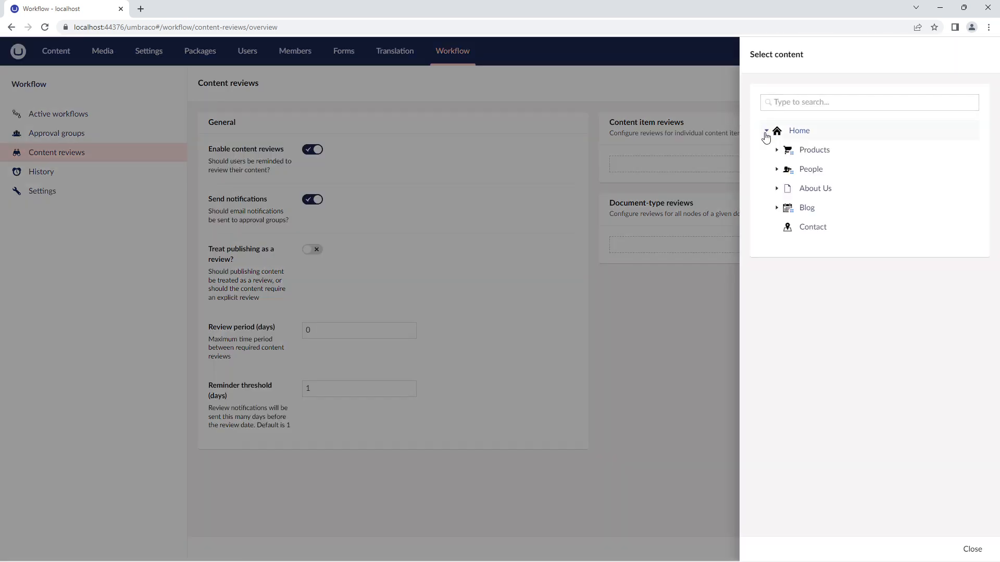
pyautogui.click(799, 131)
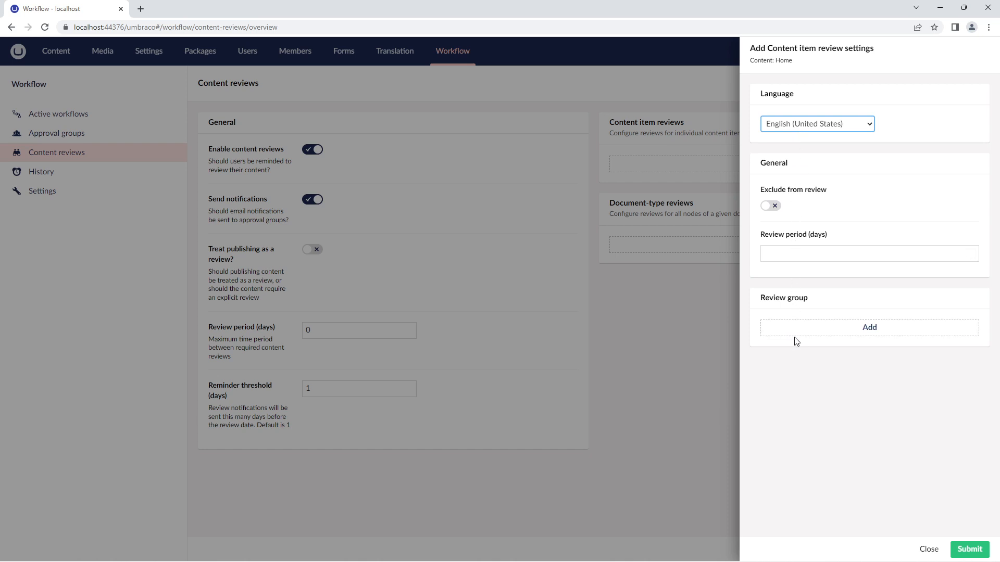
pyautogui.click(929, 549)
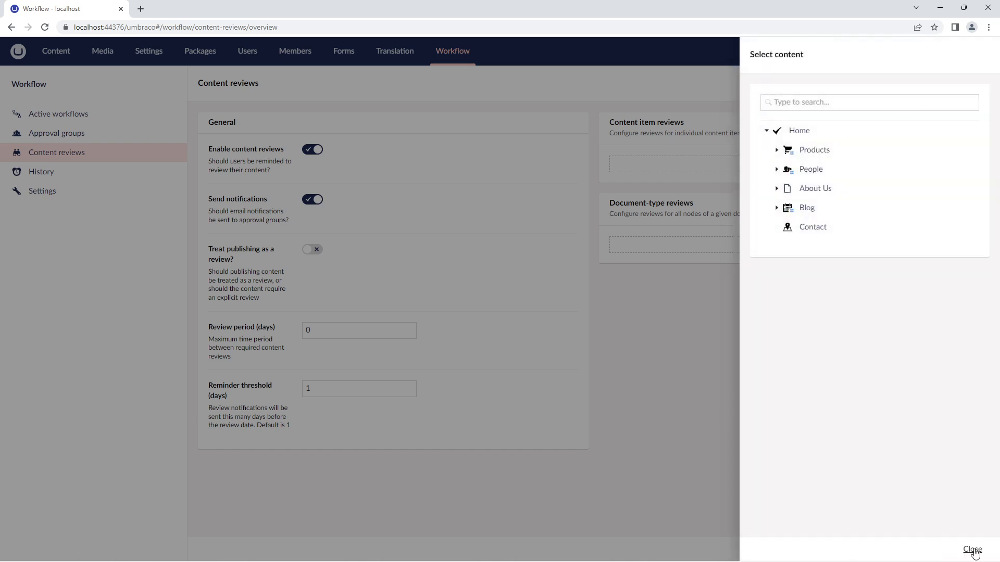
pyautogui.click(973, 551)
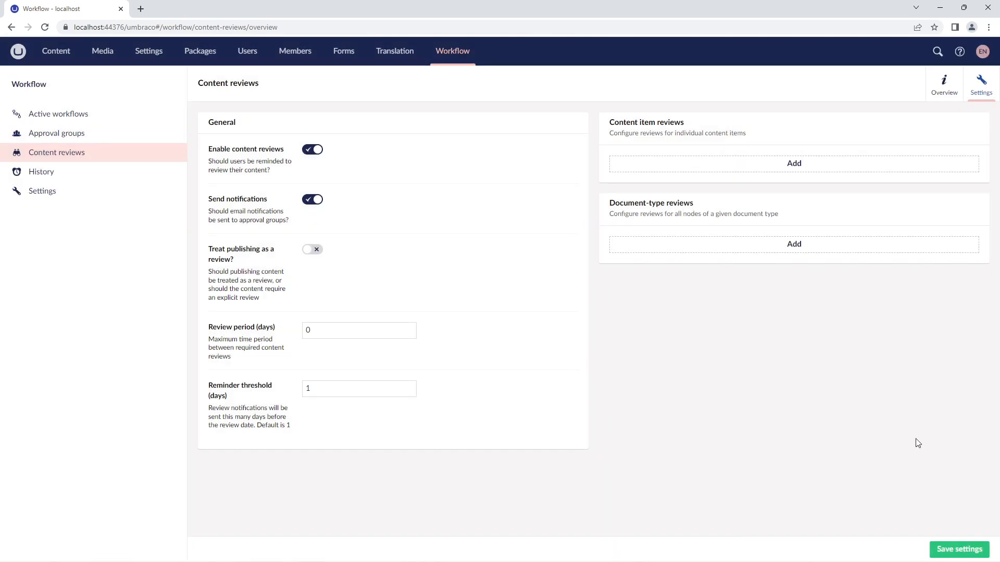
# Step: Set up a document-type review for Home in English (United States), not excluded from review, with a review period of 5 days
pyautogui.click(789, 254)
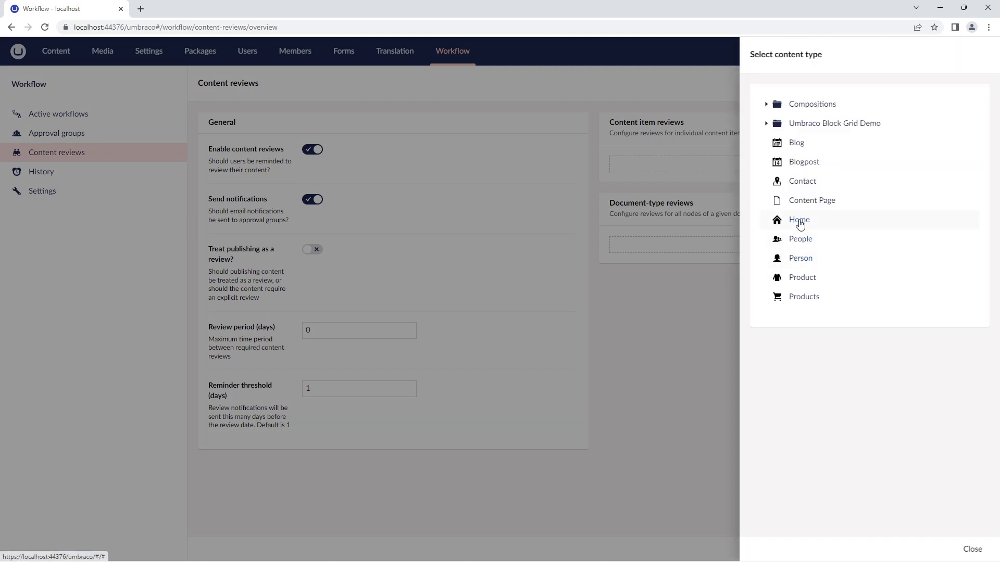
pyautogui.click(801, 224)
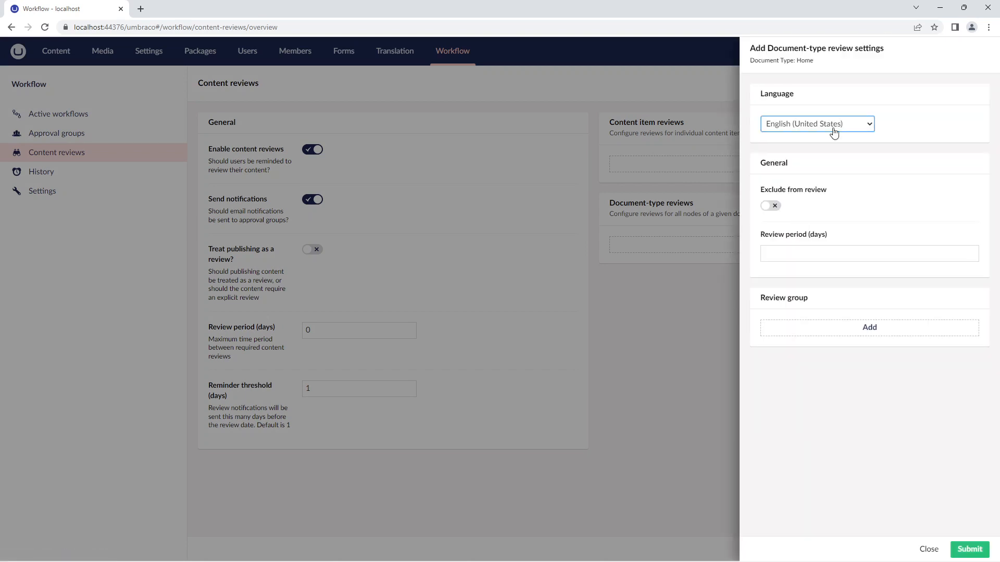
pyautogui.click(833, 129)
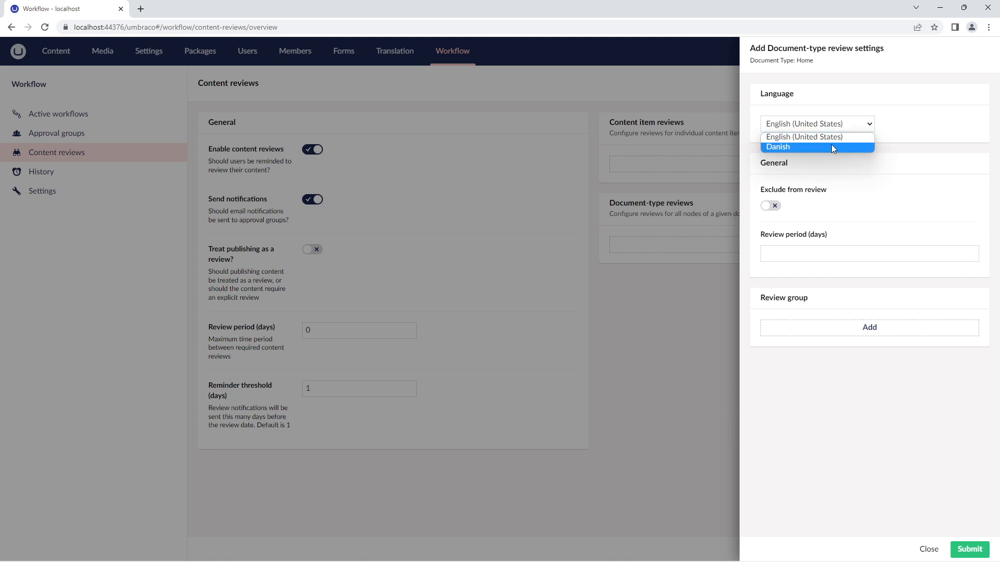
pyautogui.click(833, 137)
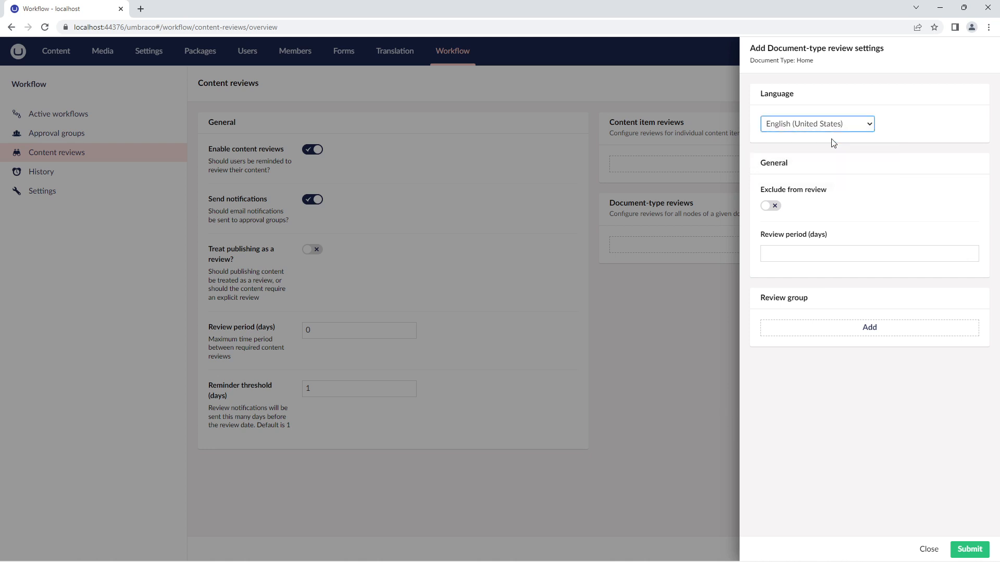
pyautogui.click(773, 206)
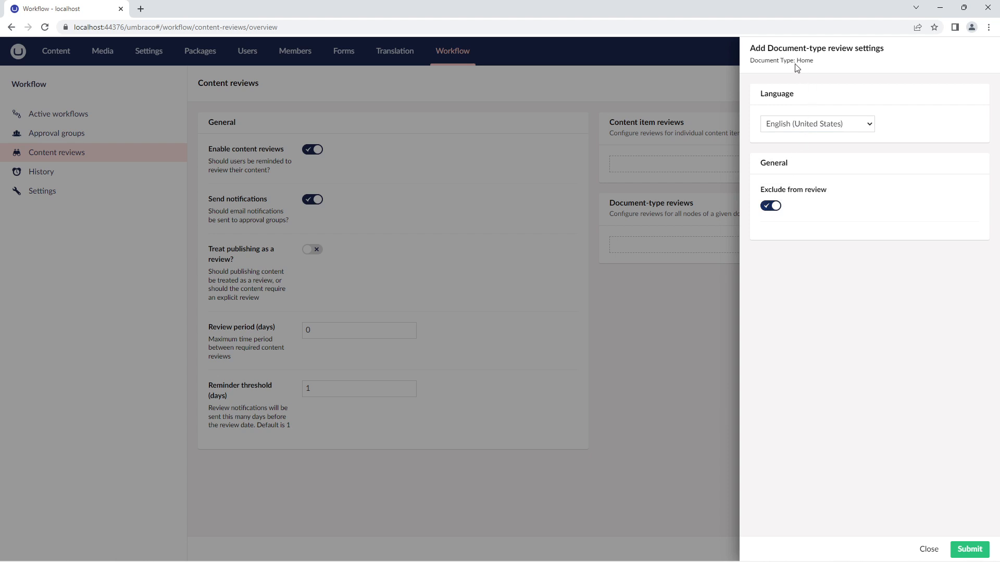
pyautogui.click(766, 207)
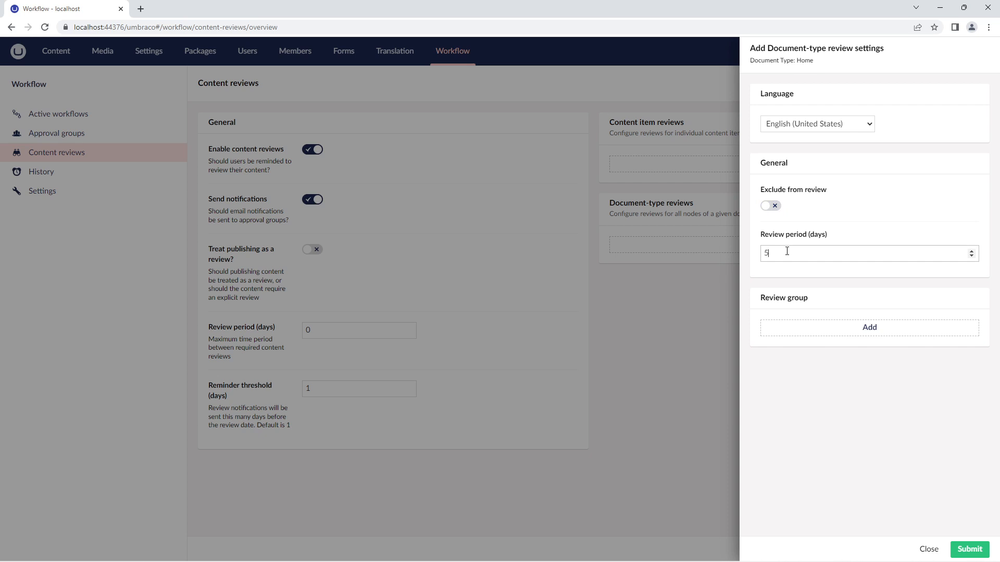
# Step: Assign Danish Editors and English Editors as the Home review groups, submit the review configuration and save the content review settings
pyautogui.click(809, 333)
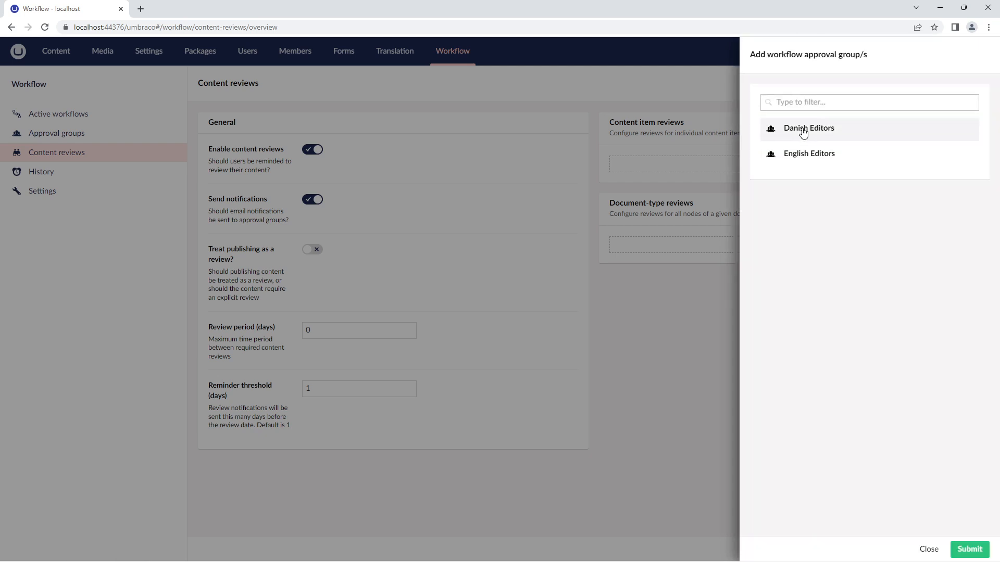
pyautogui.click(803, 133)
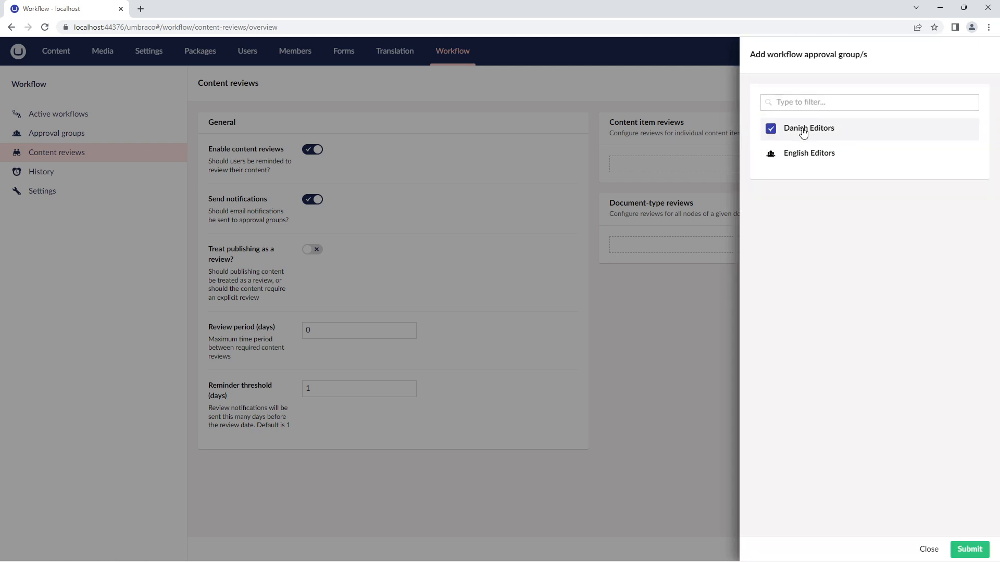
pyautogui.click(802, 160)
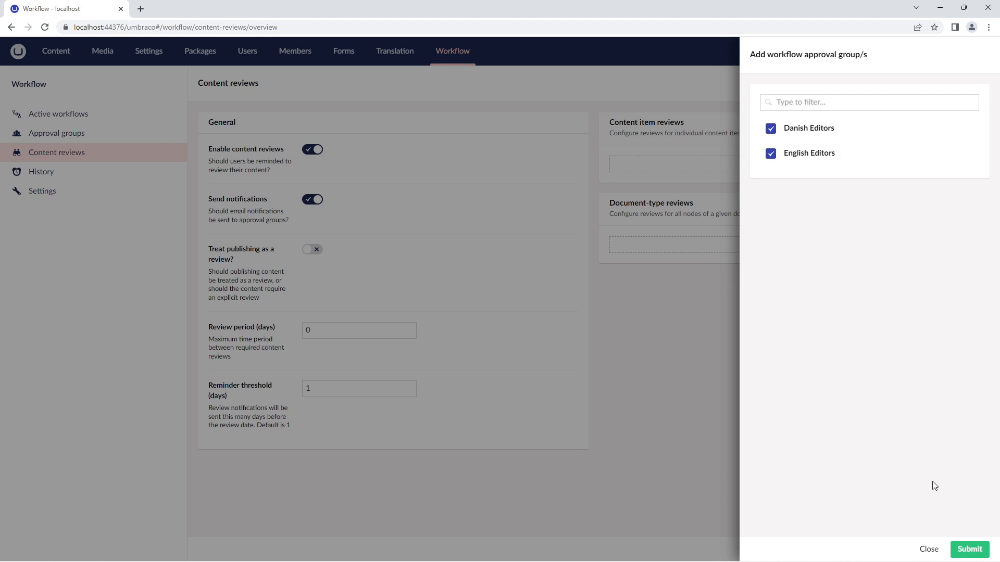
pyautogui.click(961, 553)
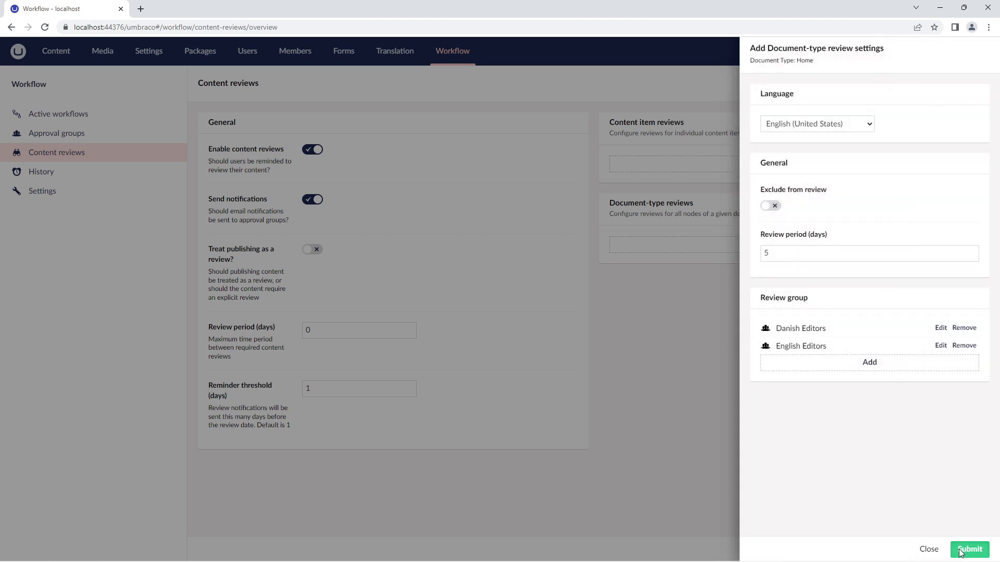
pyautogui.click(961, 553)
pyautogui.click(961, 553)
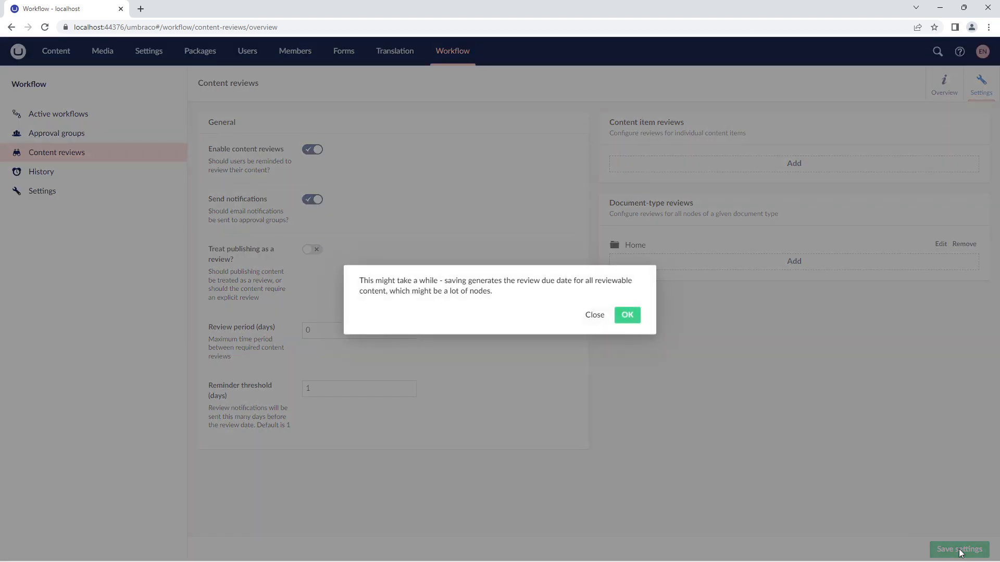
pyautogui.click(631, 315)
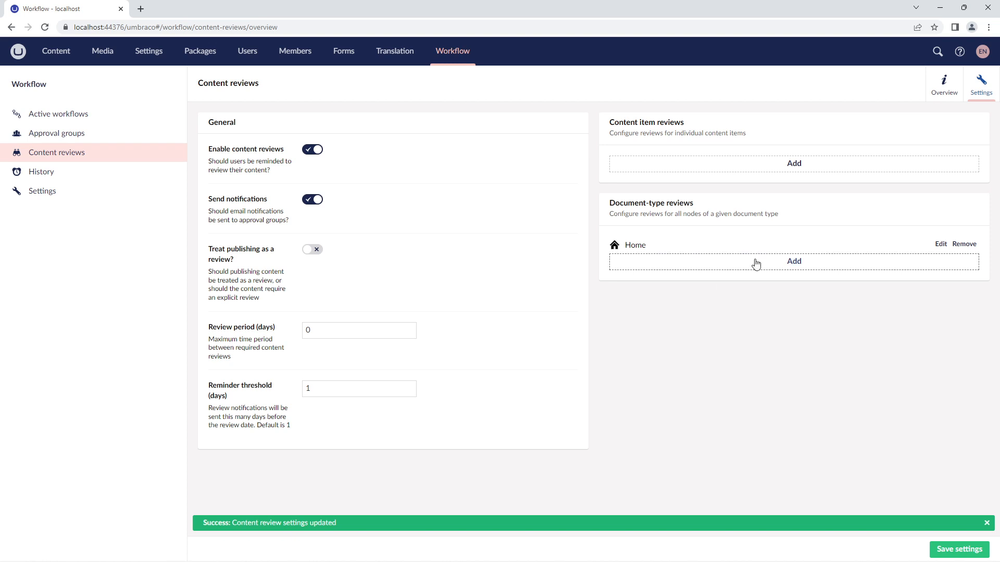
# Step: Examine the content reviews overview and its available filter options without changing any filter
pyautogui.click(954, 96)
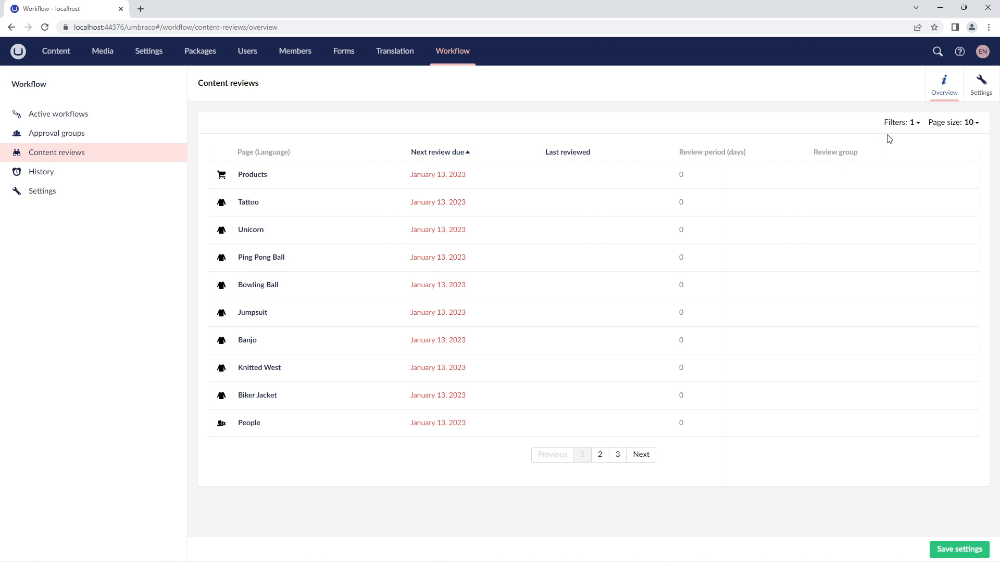
pyautogui.click(902, 123)
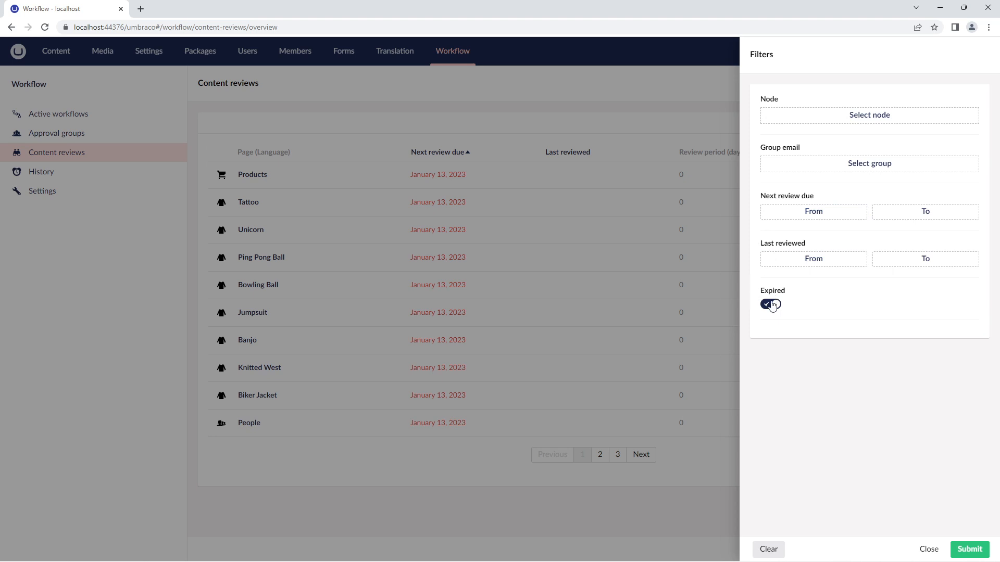
pyautogui.click(926, 549)
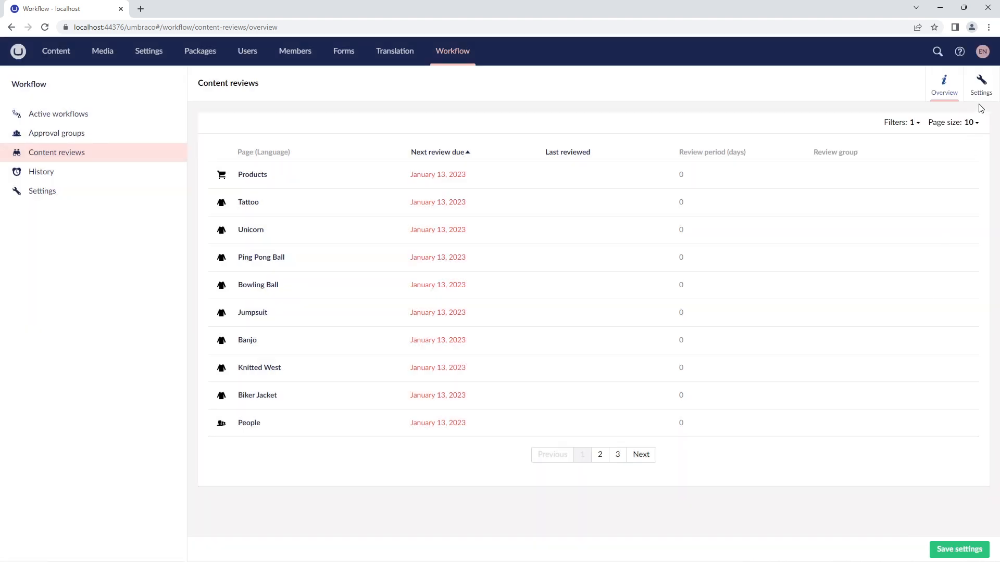
# Step: Set the content reviews overview to 20 items per page and save the content review settings again
pyautogui.click(972, 122)
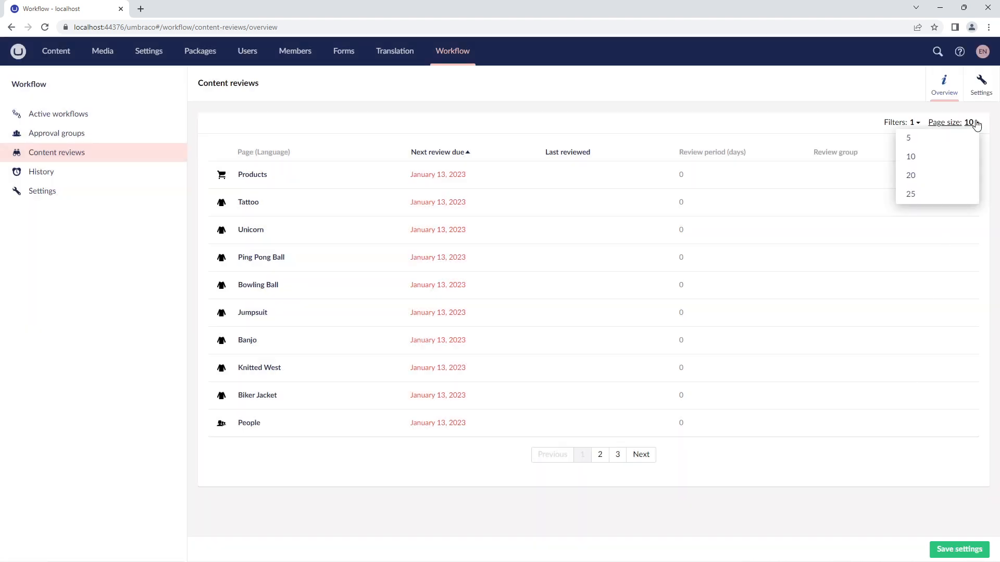
pyautogui.click(926, 176)
pyautogui.scroll(-4, 866, 194)
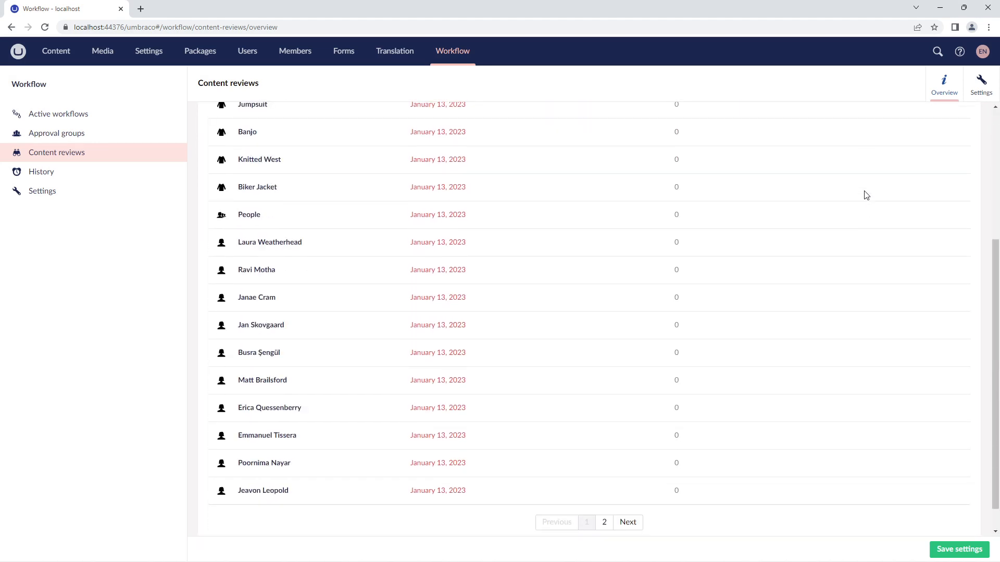
pyautogui.scroll(4, 866, 195)
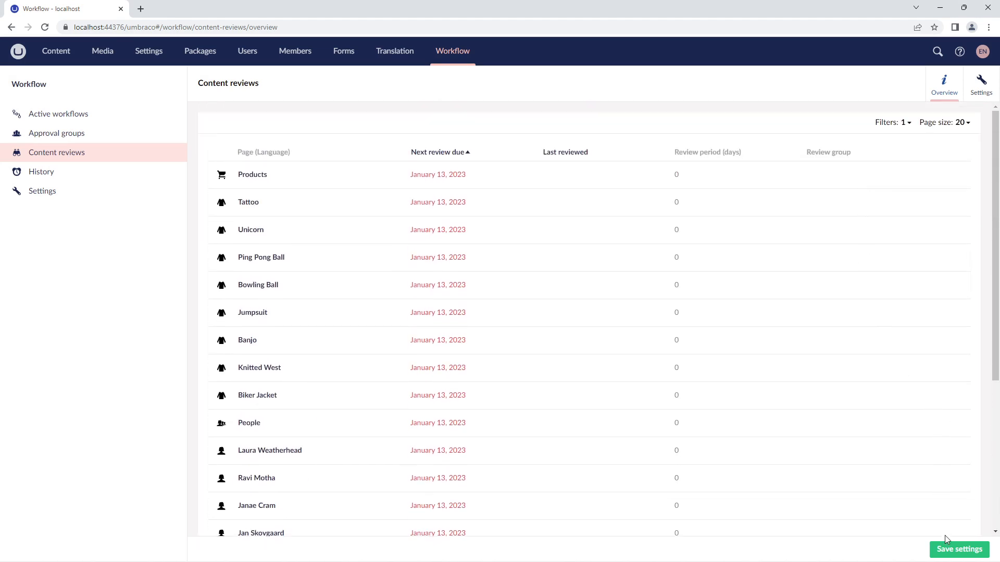
pyautogui.click(943, 551)
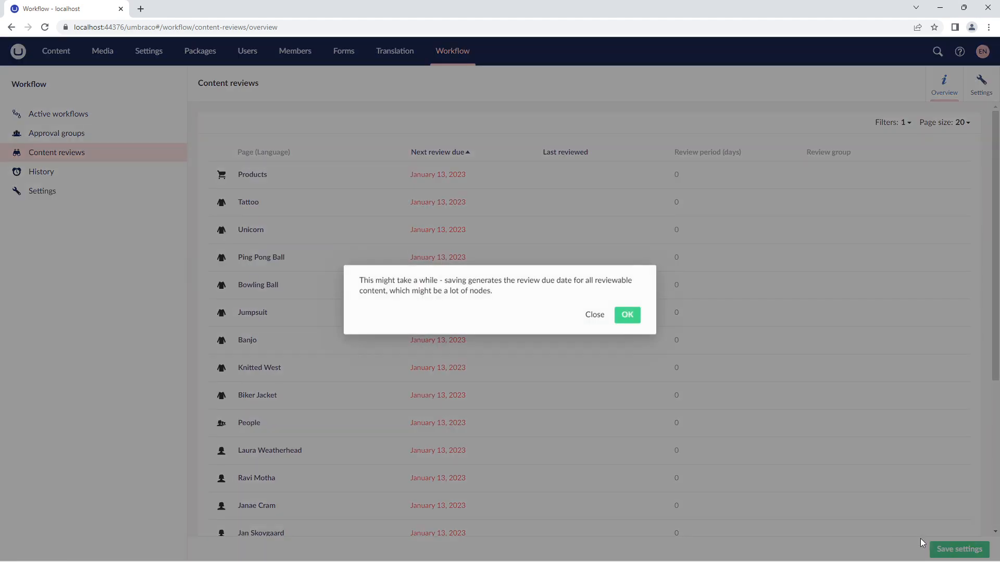
pyautogui.click(628, 316)
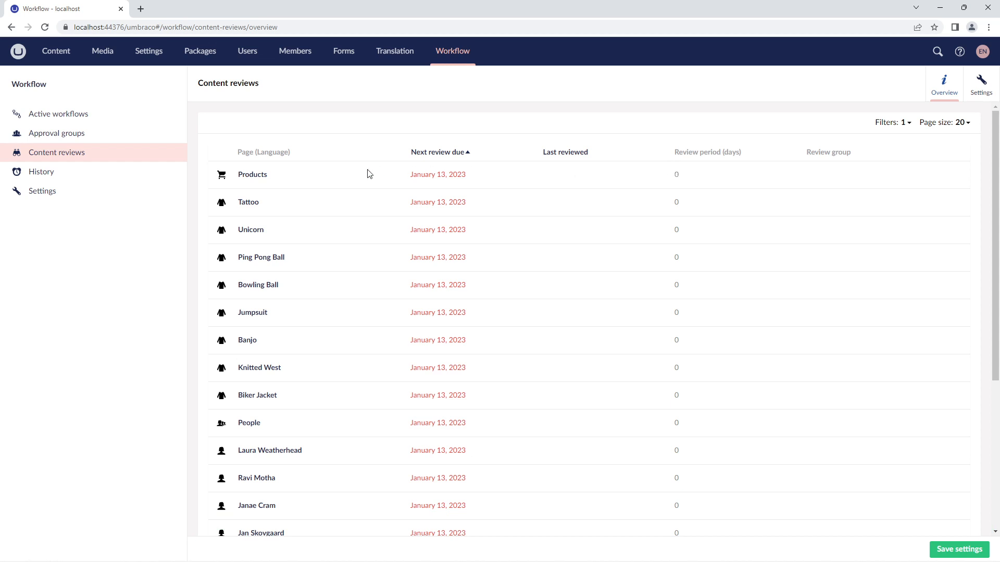
# Step: Open the Tattoo page from the overview and examine its approval flow and content review configuration
pyautogui.click(256, 208)
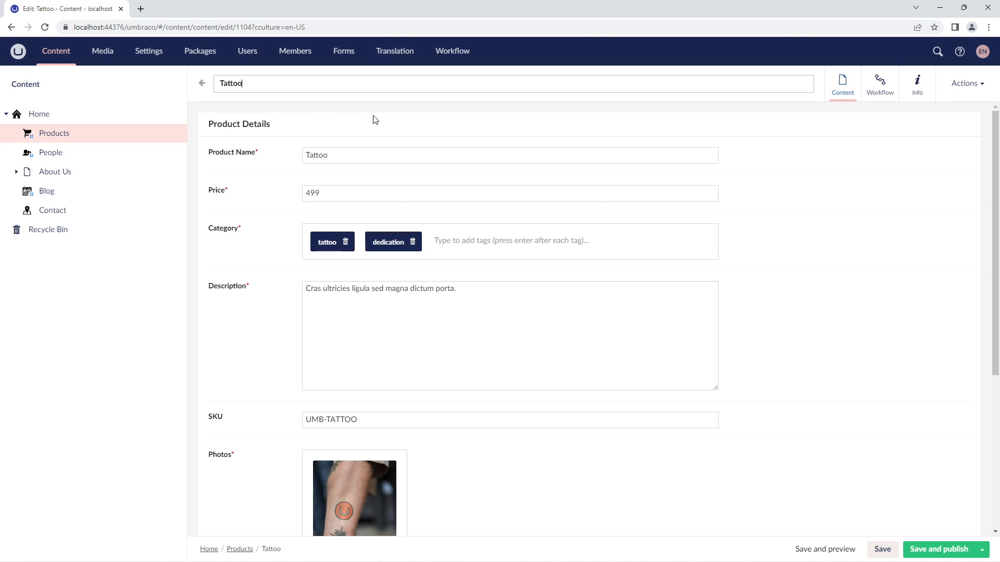
pyautogui.click(889, 98)
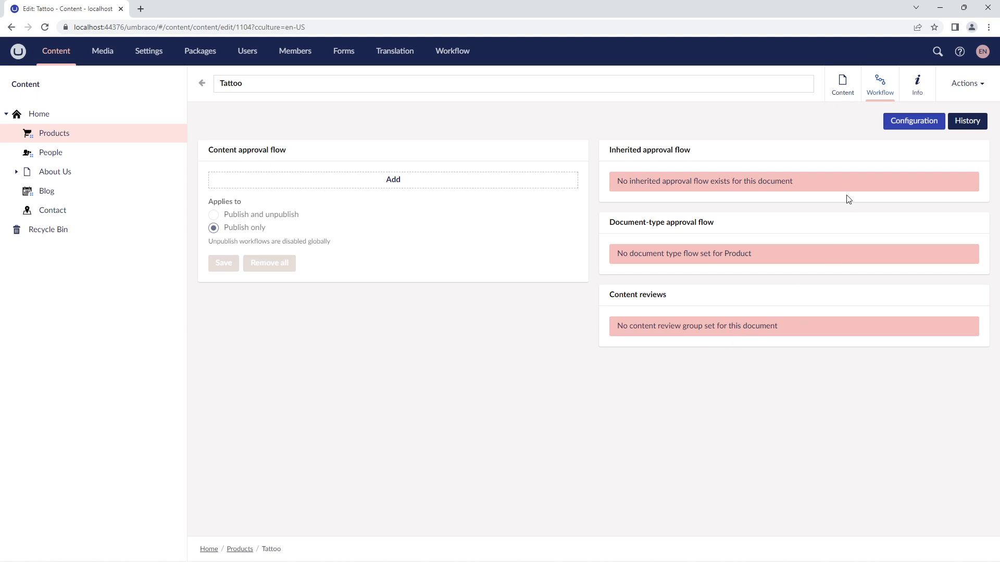
pyautogui.click(842, 89)
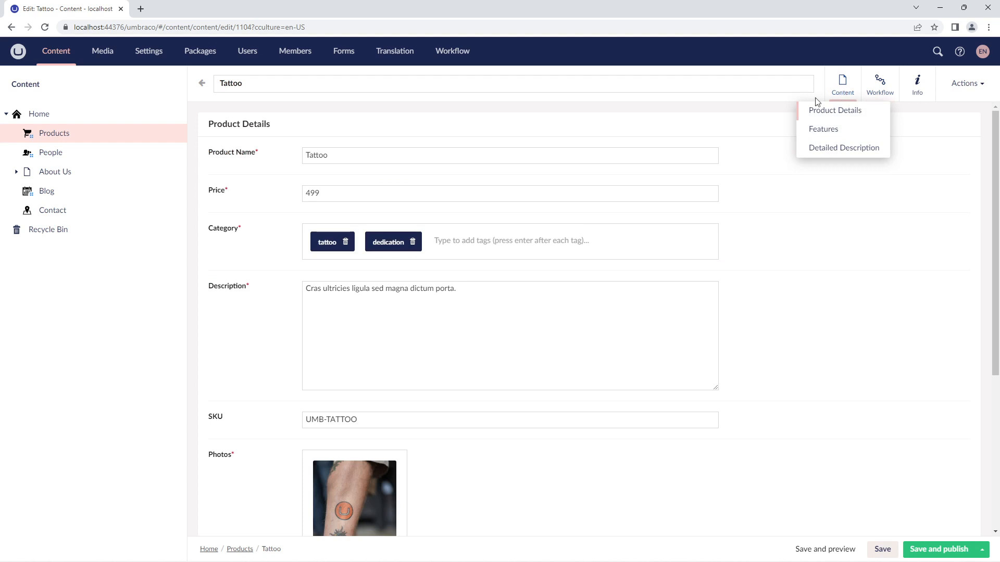
# Step: Add a document-type review for Product with English Editors as its review group, and save the content review settings
pyautogui.click(451, 56)
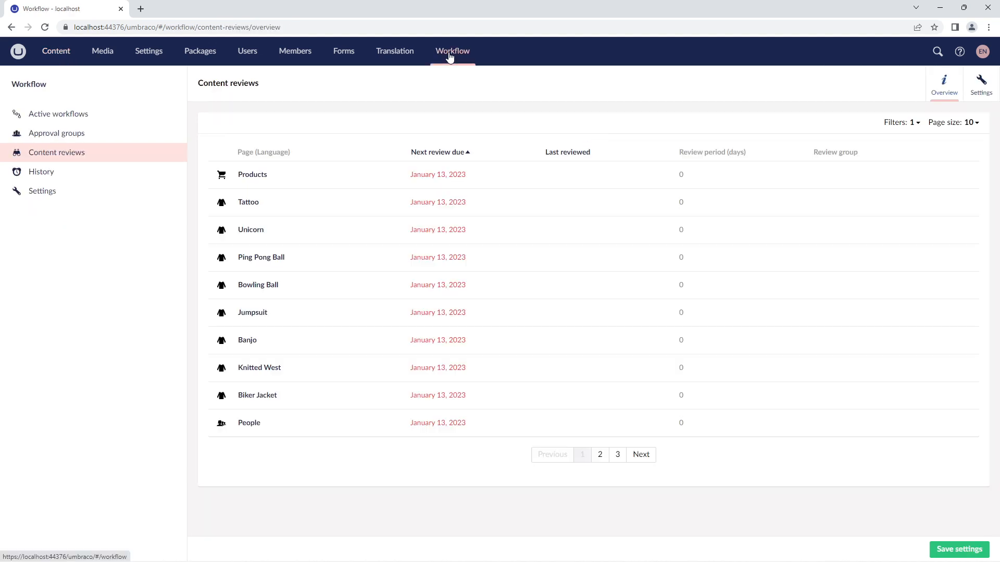
pyautogui.click(987, 91)
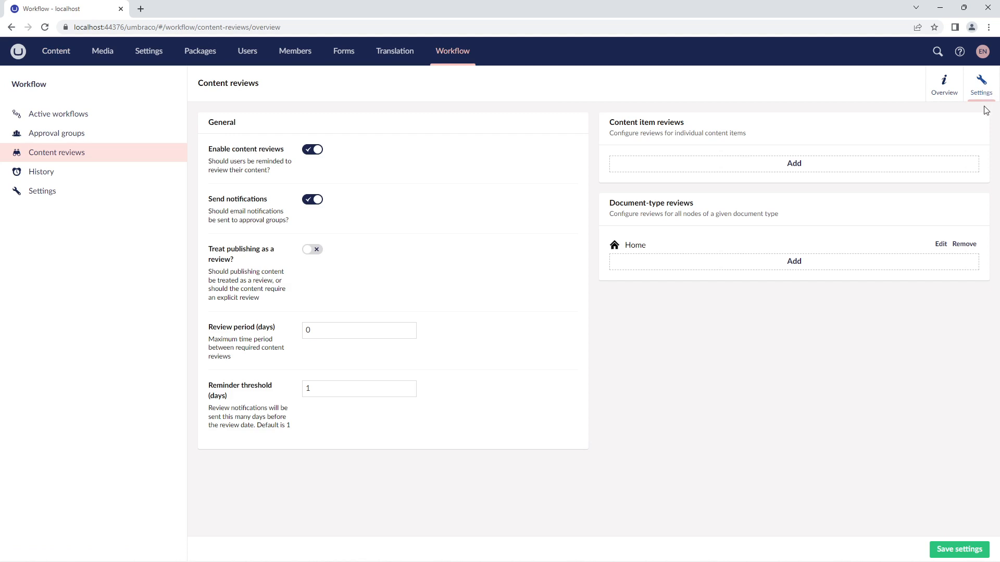
pyautogui.click(801, 262)
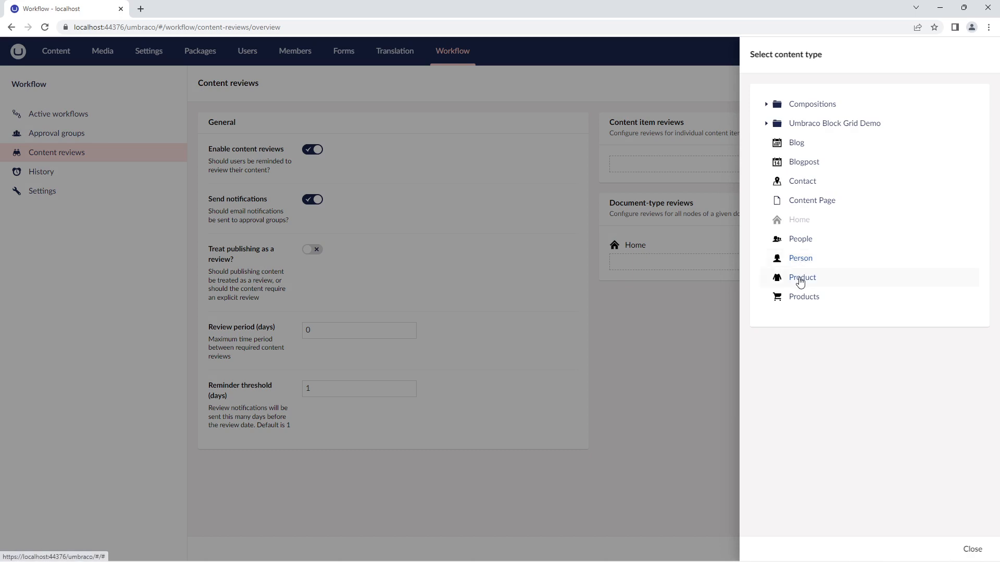
pyautogui.click(800, 282)
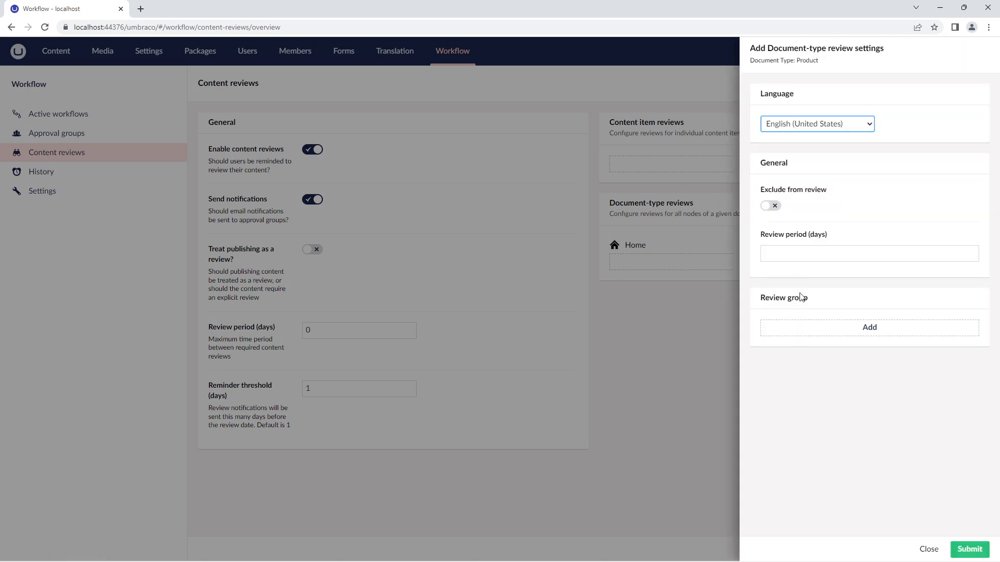
pyautogui.click(800, 332)
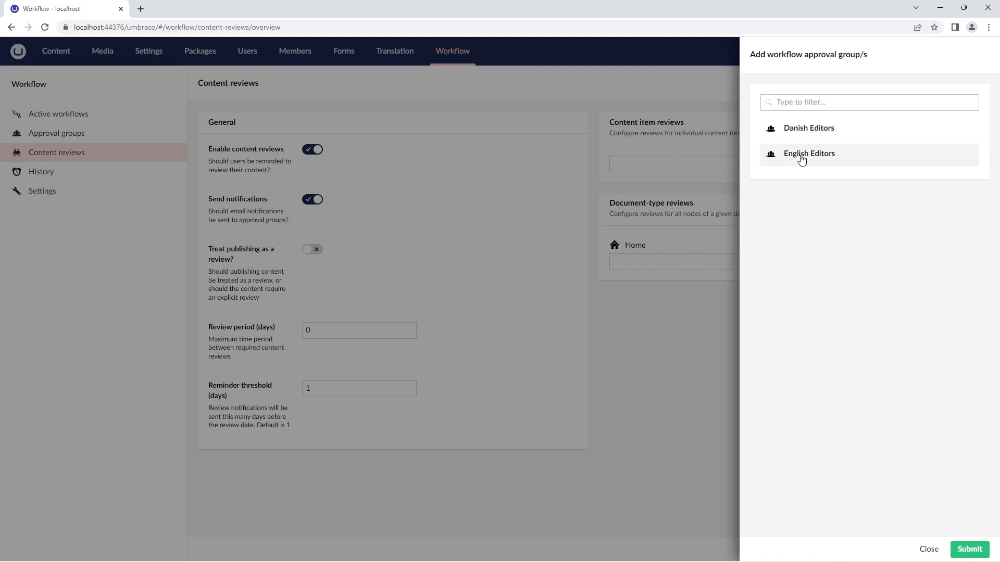
pyautogui.click(802, 160)
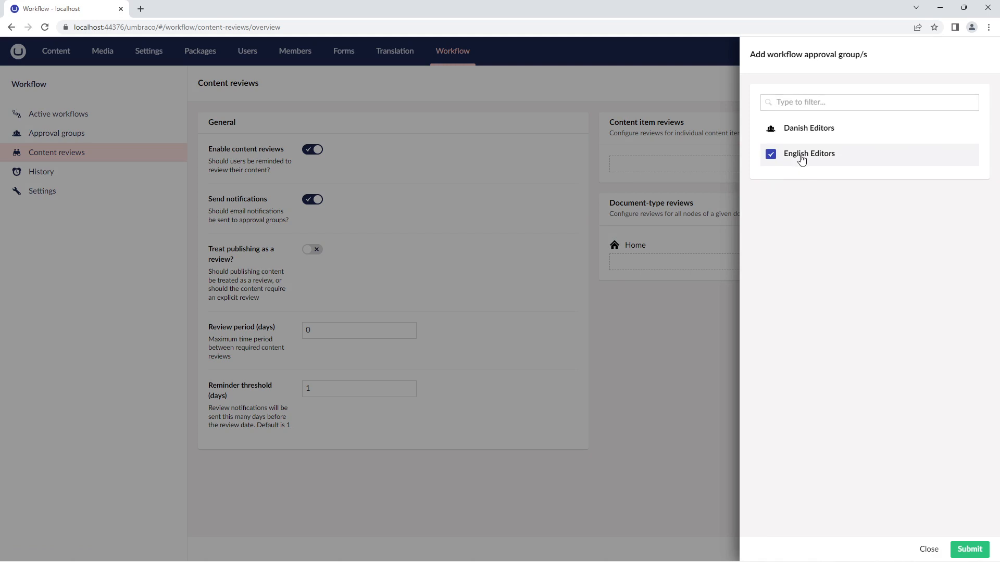
pyautogui.click(958, 551)
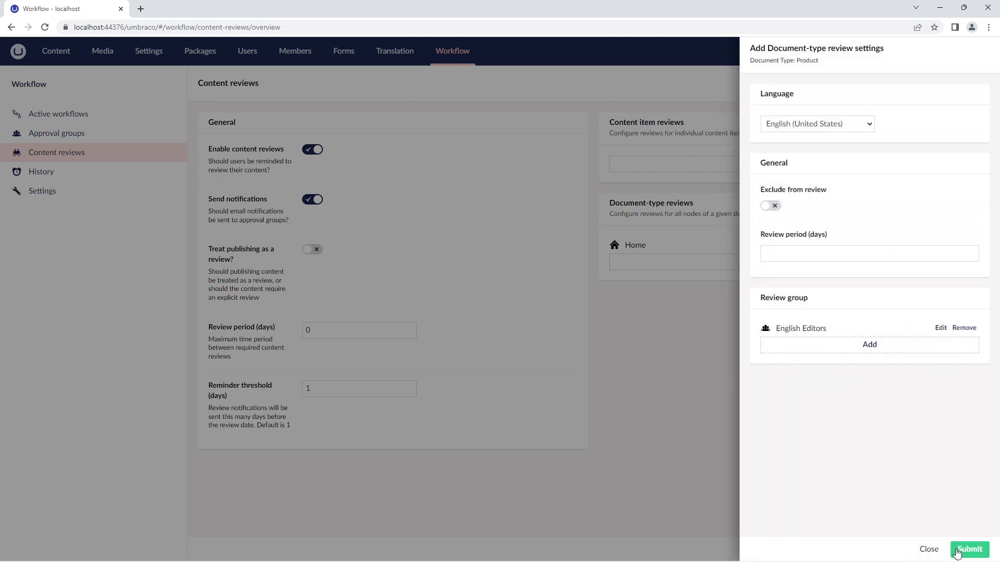
pyautogui.click(969, 550)
pyautogui.click(957, 552)
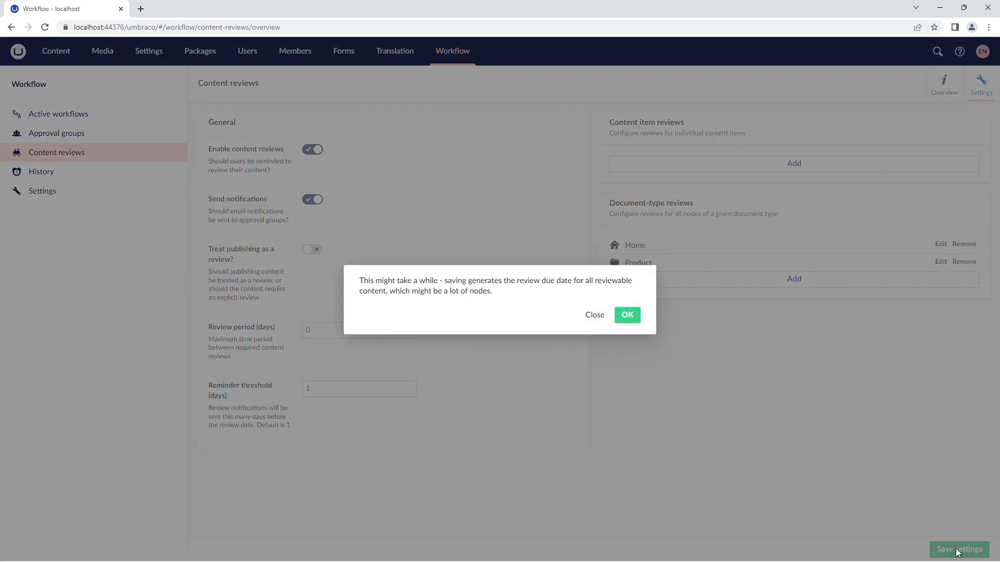
pyautogui.click(638, 320)
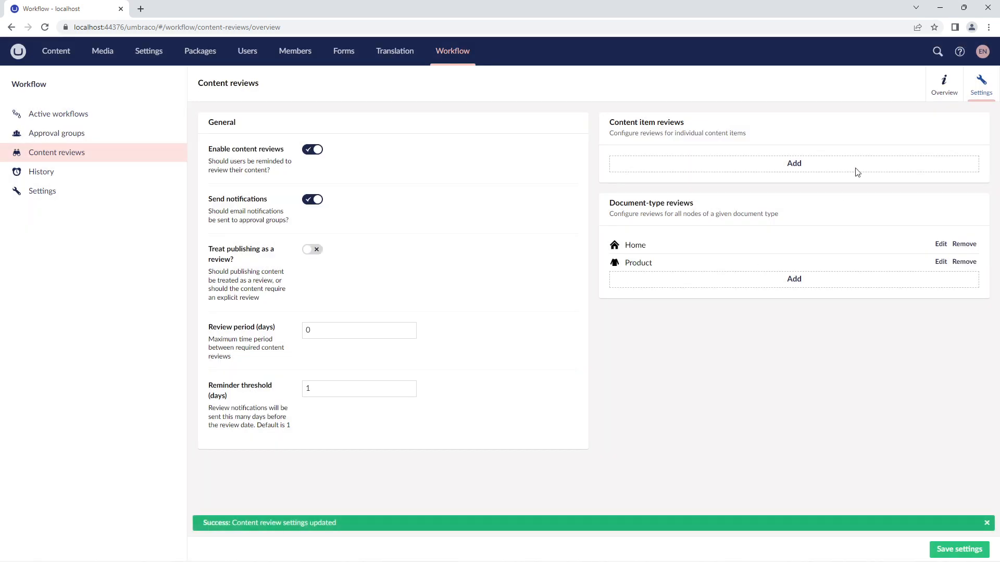
# Step: Examine the review groups in the content reviews overview, then the Tattoo page's review notice and inherited content review configuration
pyautogui.click(932, 91)
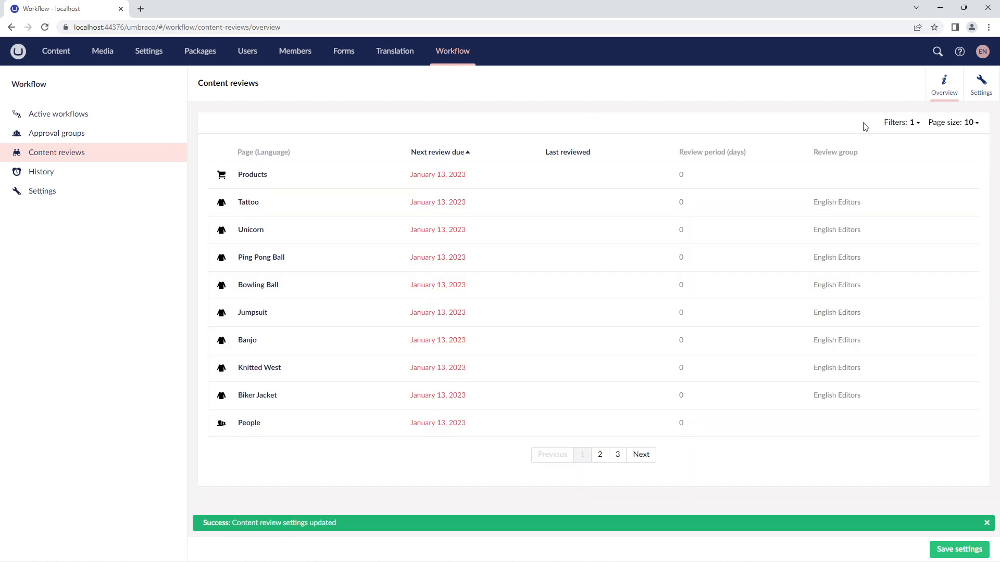
pyautogui.click(247, 203)
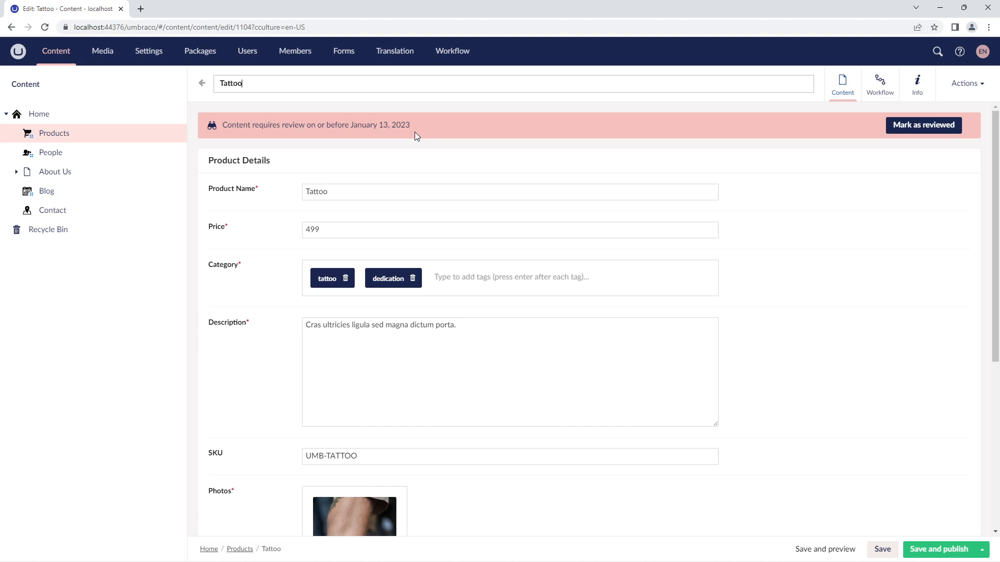
pyautogui.click(879, 93)
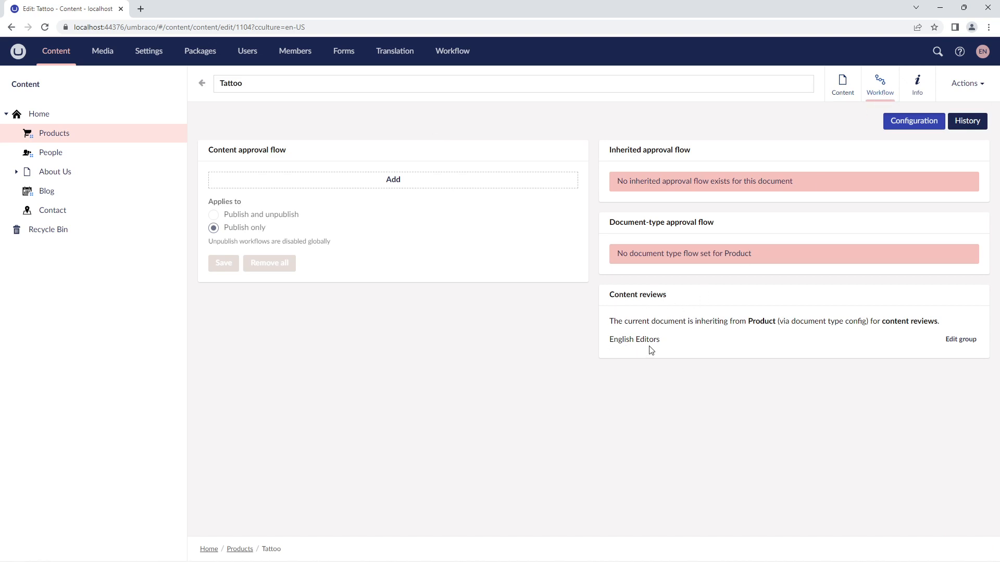
pyautogui.click(845, 88)
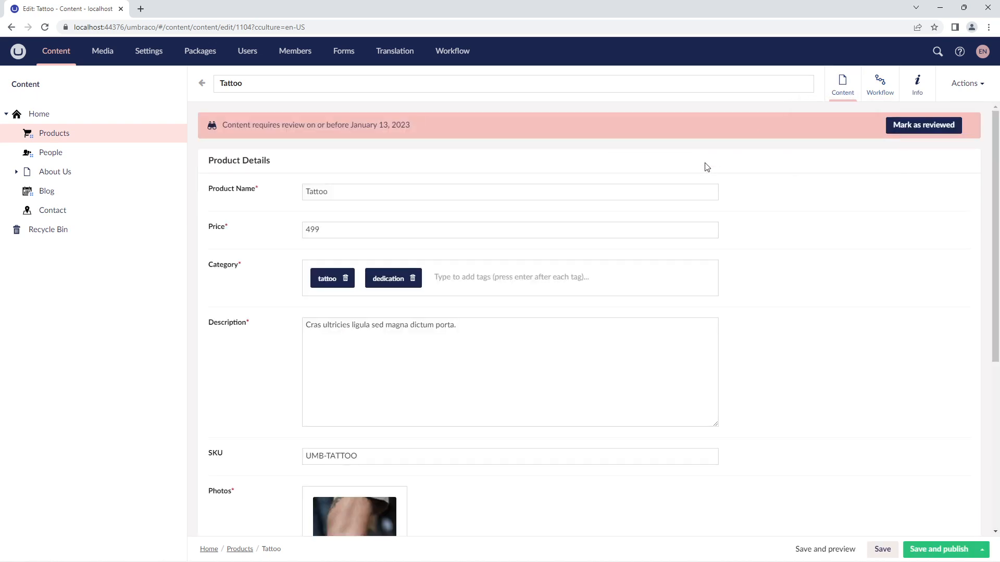
# Step: Inspect the Tattoo page's review period and next review date options, and mark the page as reviewed
pyautogui.click(915, 128)
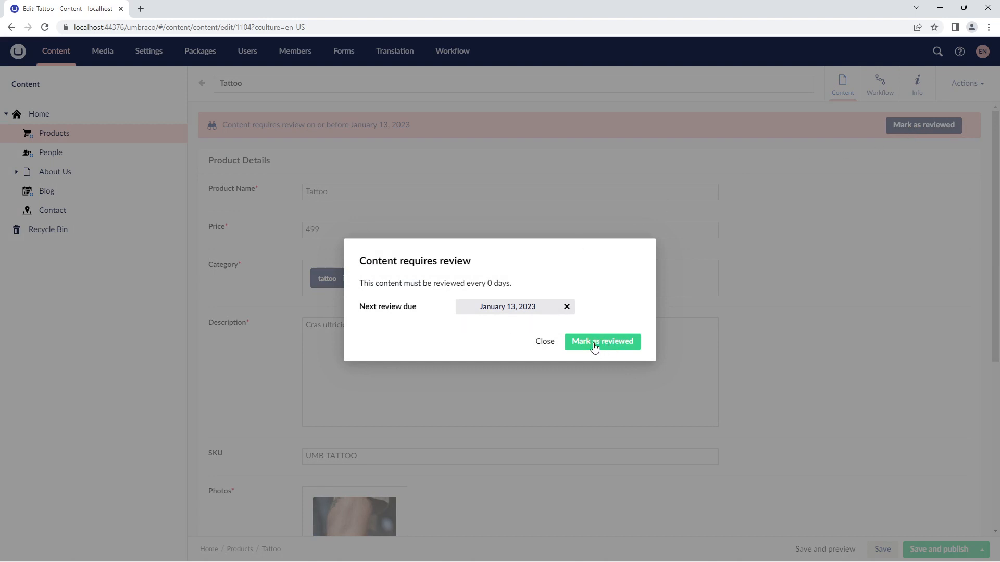
pyautogui.click(525, 309)
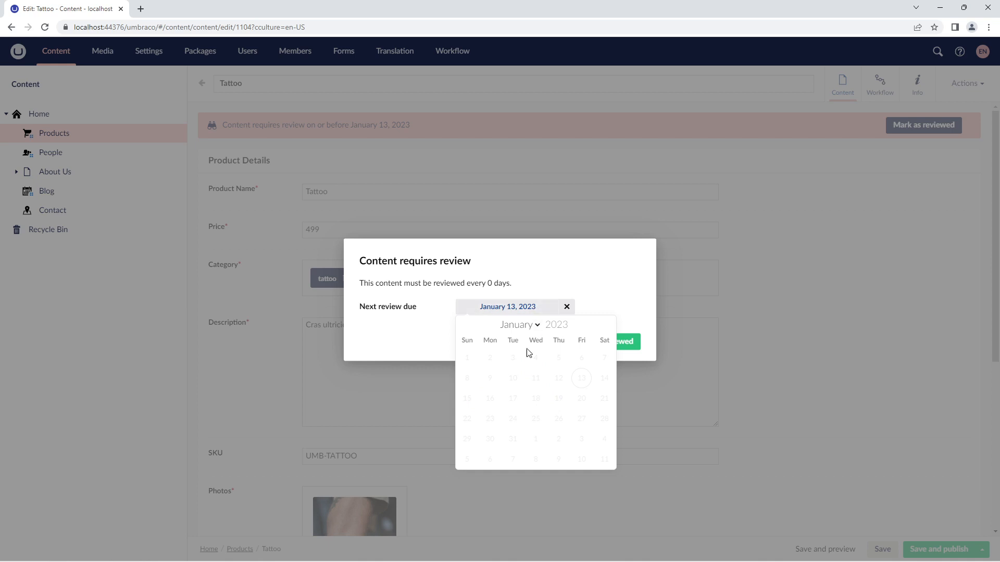
pyautogui.click(570, 282)
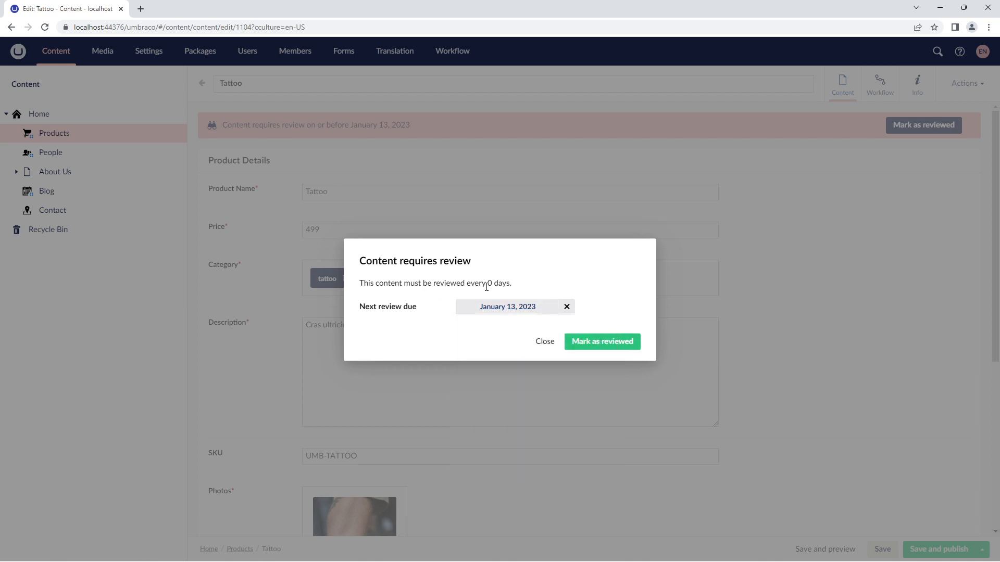
pyautogui.moveTo(400, 284); pyautogui.dragTo(517, 290)
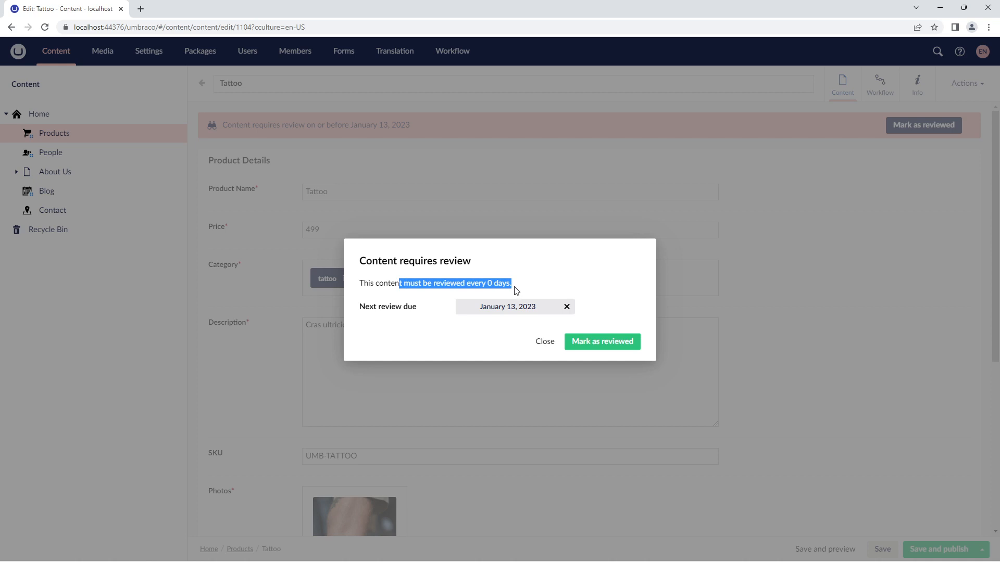
pyautogui.click(516, 290)
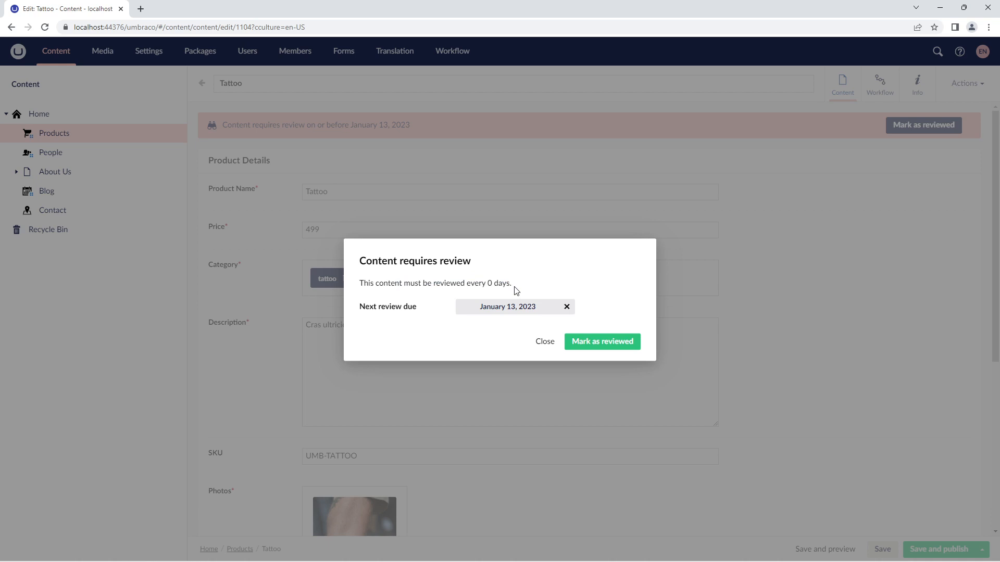
pyautogui.click(592, 346)
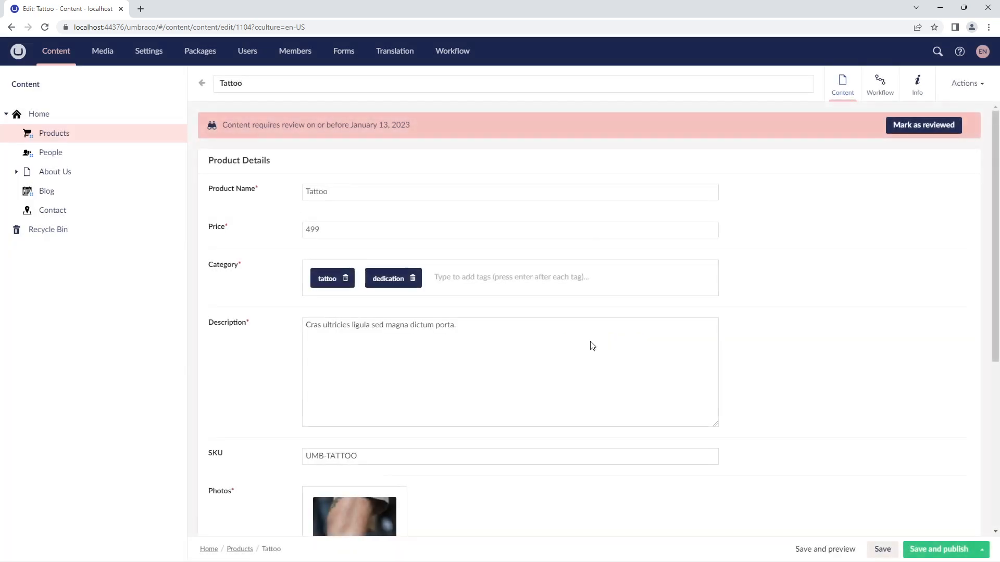